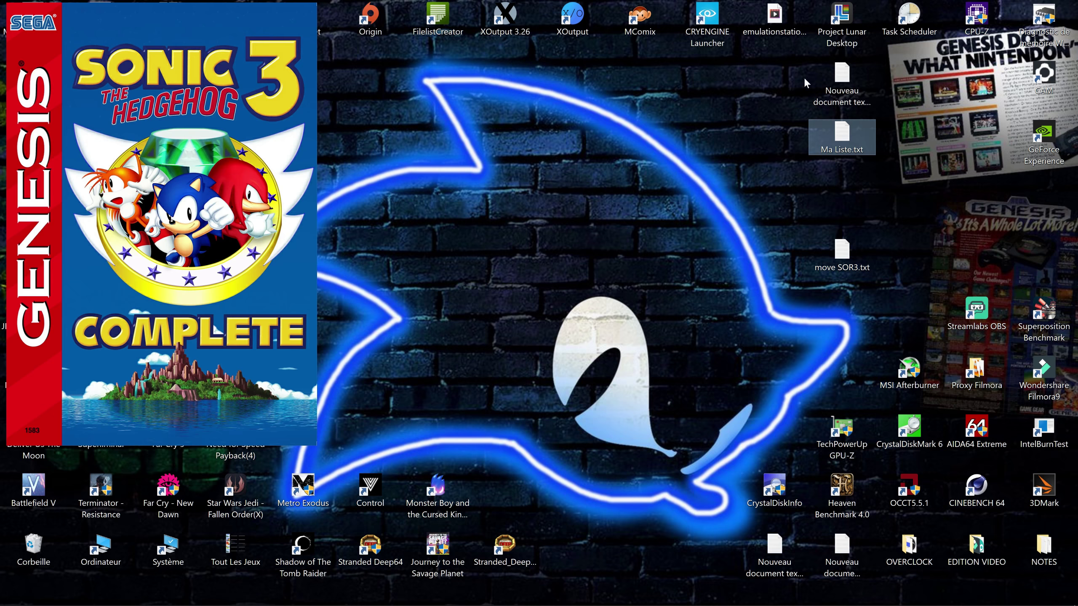
Open Project Lunar's Game Manager and start adding a new game from the ROM archive Sonic3Complete_130810.zip.
{"action": "double_click", "coordinate": [845, 31]}
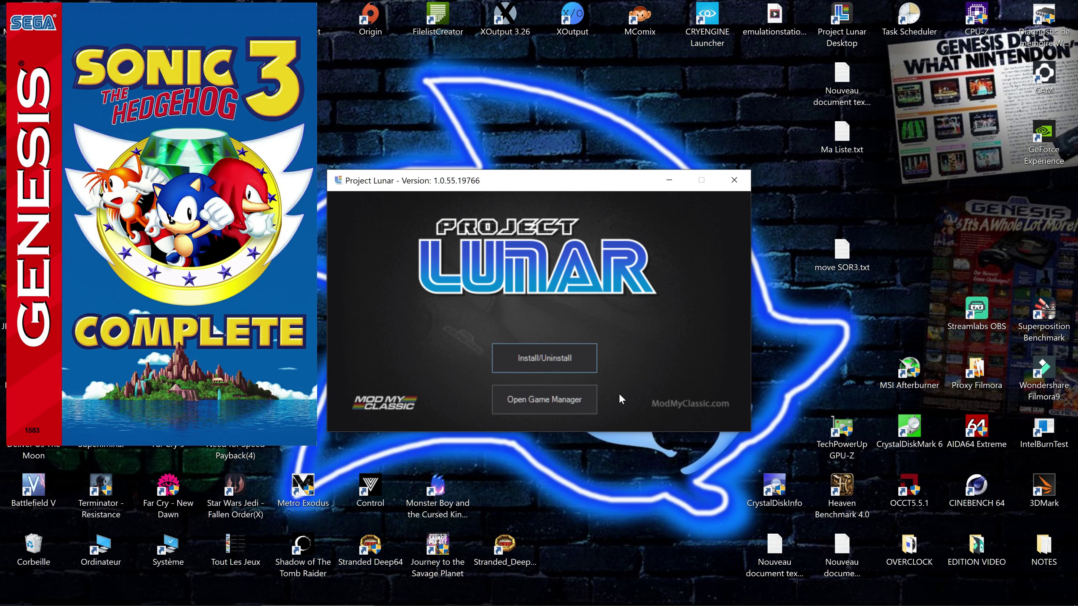
{"action": "left_click", "coordinate": [540, 404]}
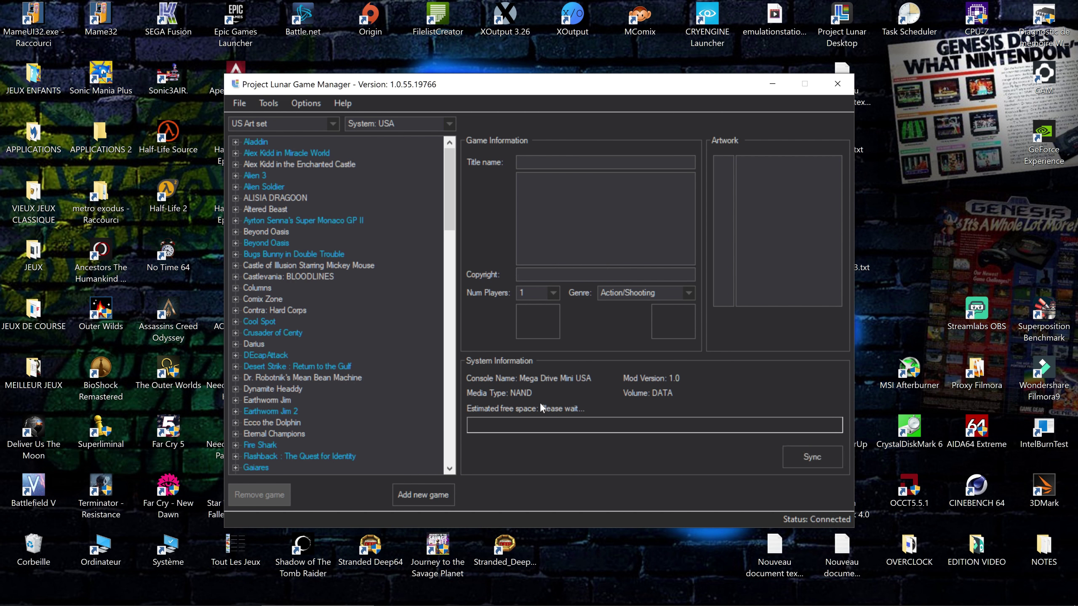
{"action": "left_click", "coordinate": [424, 495]}
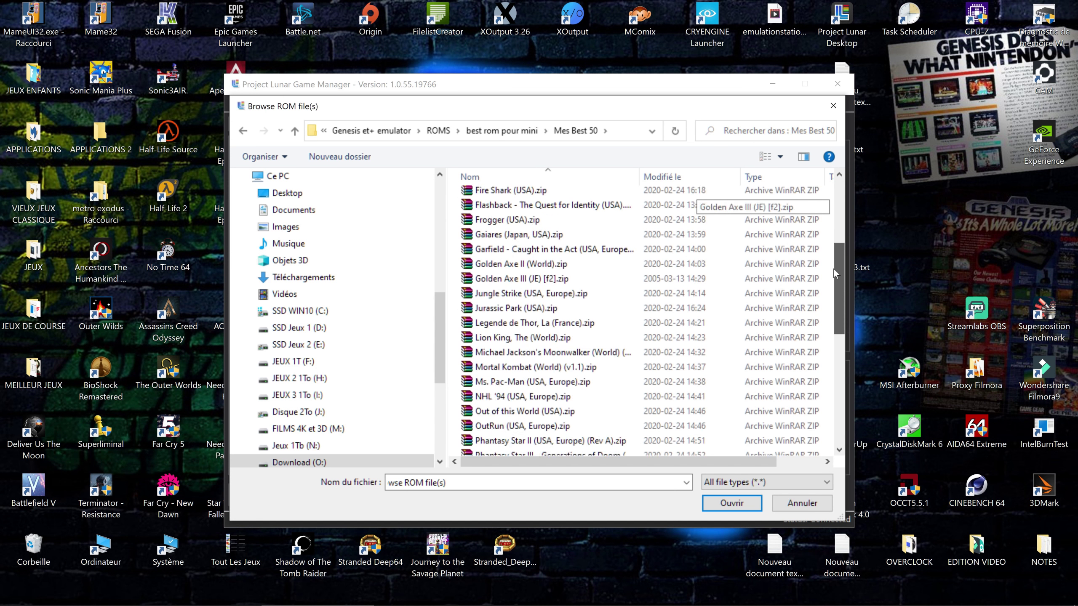
{"action": "left_click_drag", "start_coordinate": [834, 268], "coordinate": [825, 373]}
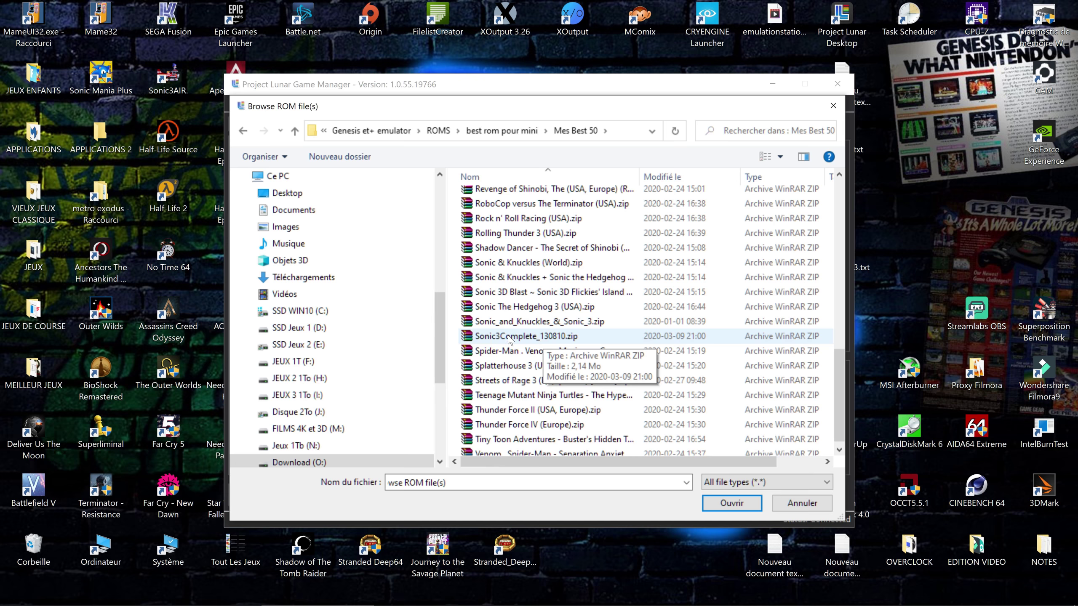
{"action": "left_click", "coordinate": [547, 336]}
{"action": "left_click", "coordinate": [721, 504]}
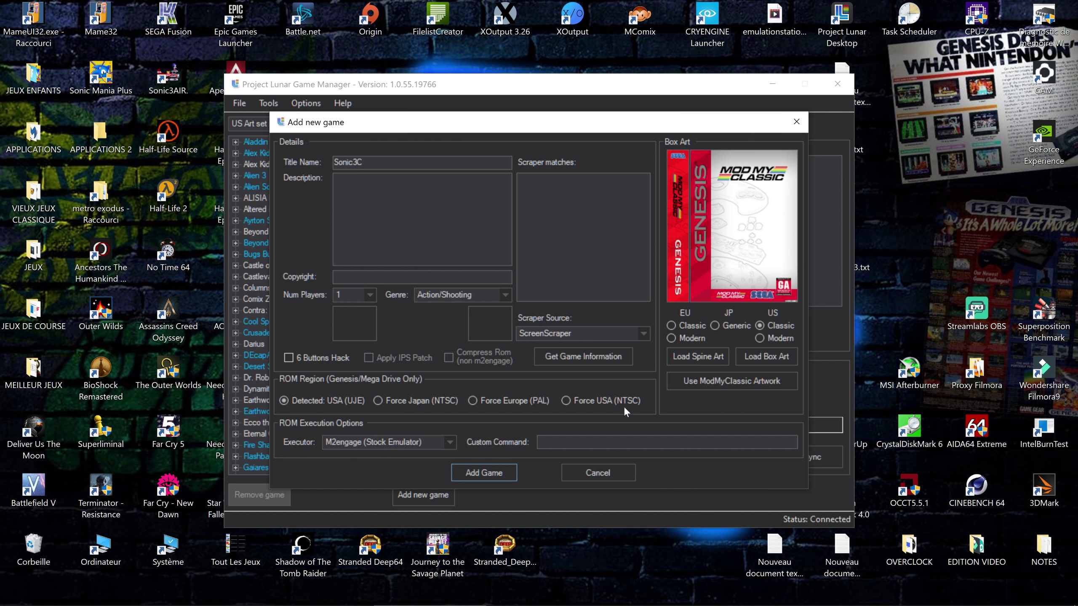
Try retrieving the game information from ScreenScraper, and fetch it from TheGamesDB instead using the Sonic the Hedgehog 3 match.
{"action": "left_click", "coordinate": [579, 359]}
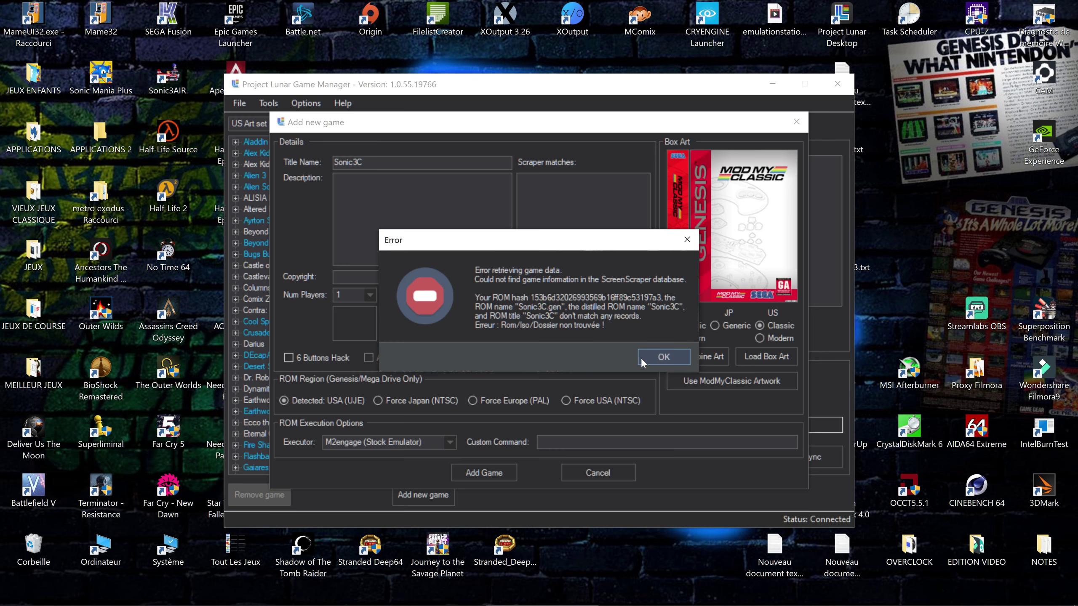
{"action": "left_click", "coordinate": [663, 358]}
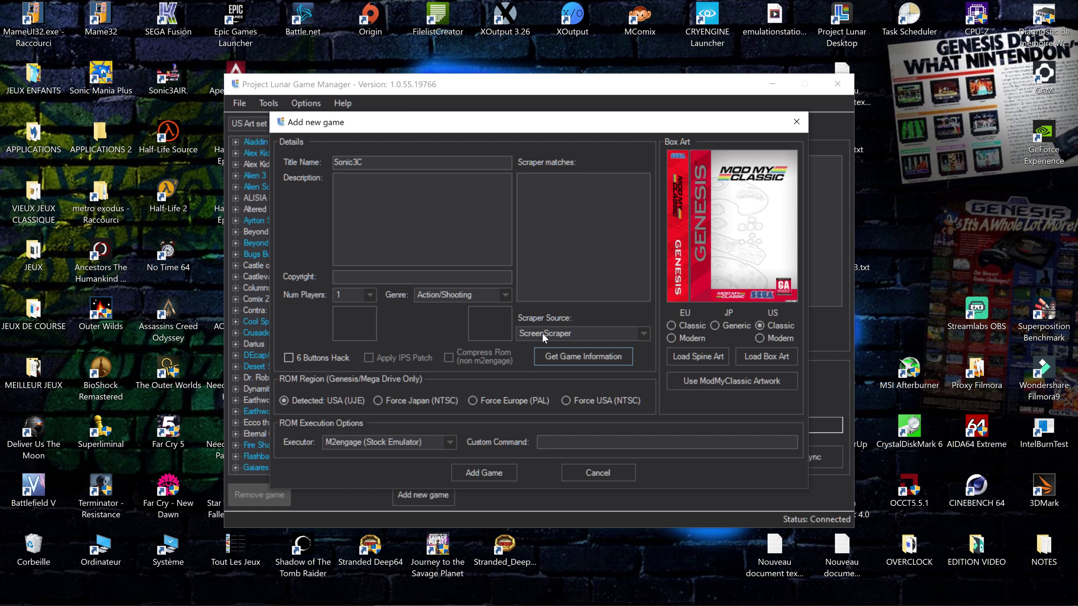
{"action": "left_click", "coordinate": [643, 335]}
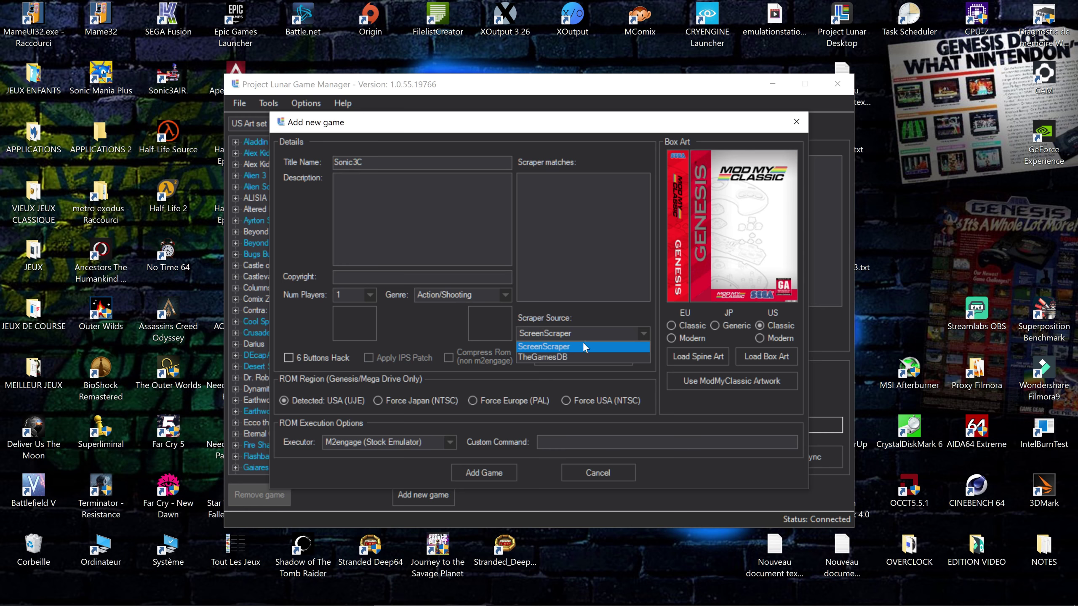
{"action": "left_click", "coordinate": [568, 358]}
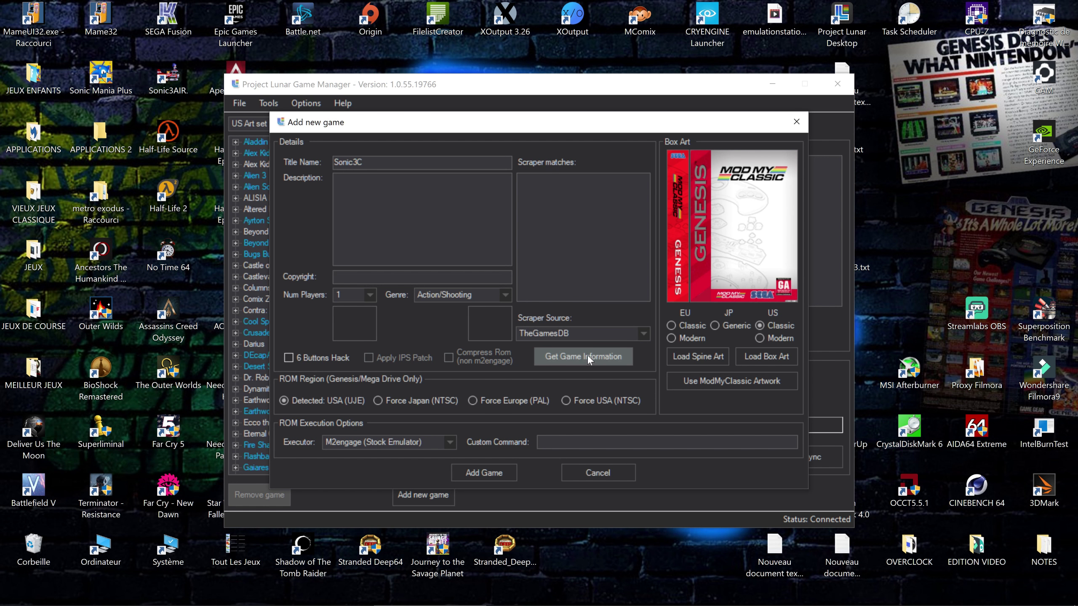
{"action": "left_click", "coordinate": [588, 356]}
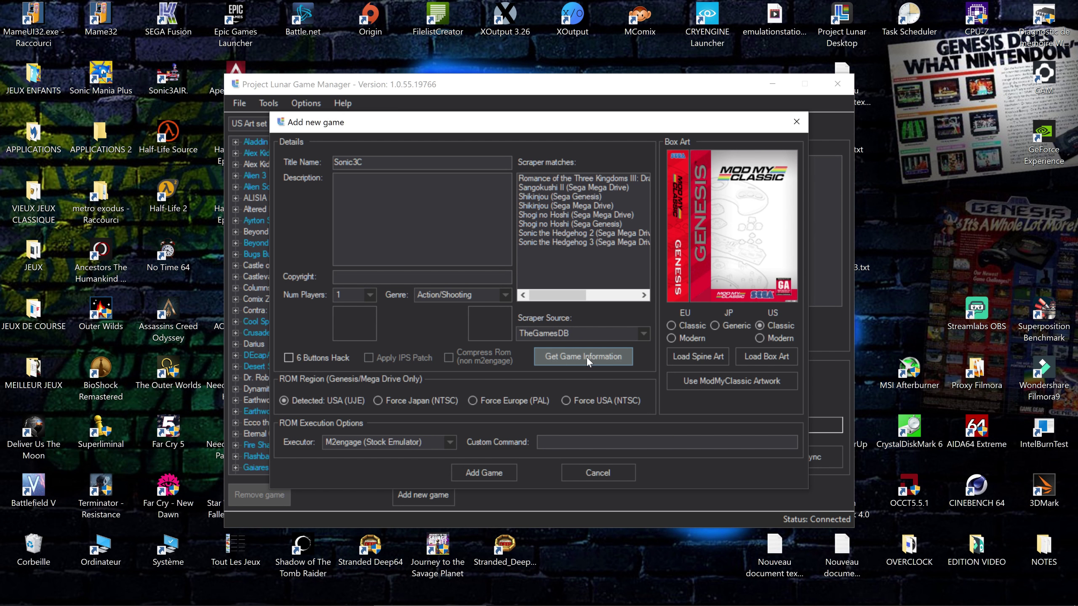
{"action": "left_click", "coordinate": [578, 243]}
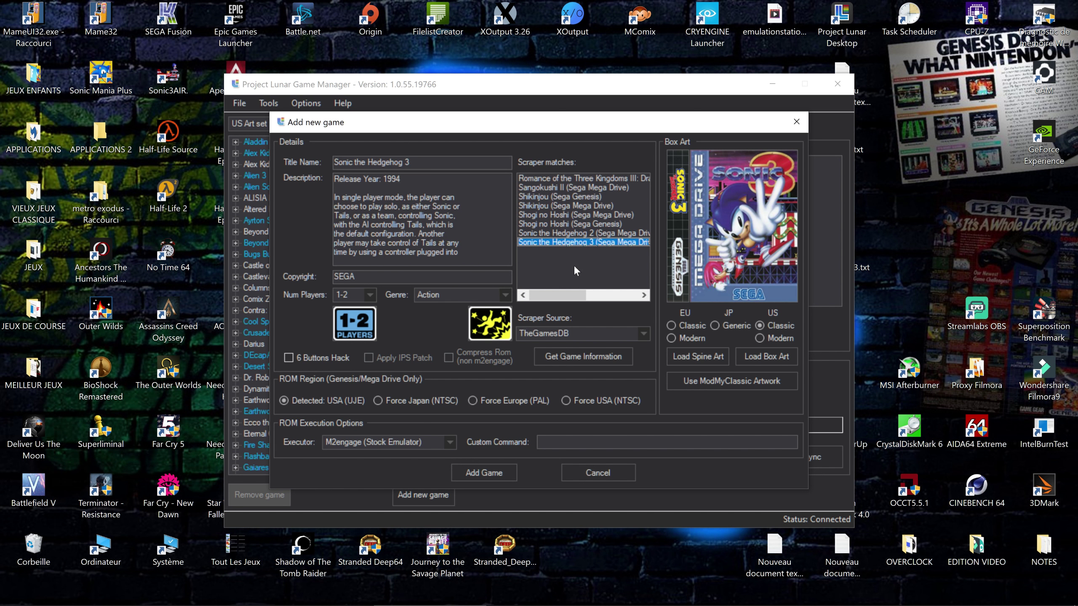
Set the box art style to US Modern and load SONIC 3 COMPLETE.jpg from the Images > 0-SEGA folder as box art.
{"action": "left_click", "coordinate": [759, 338]}
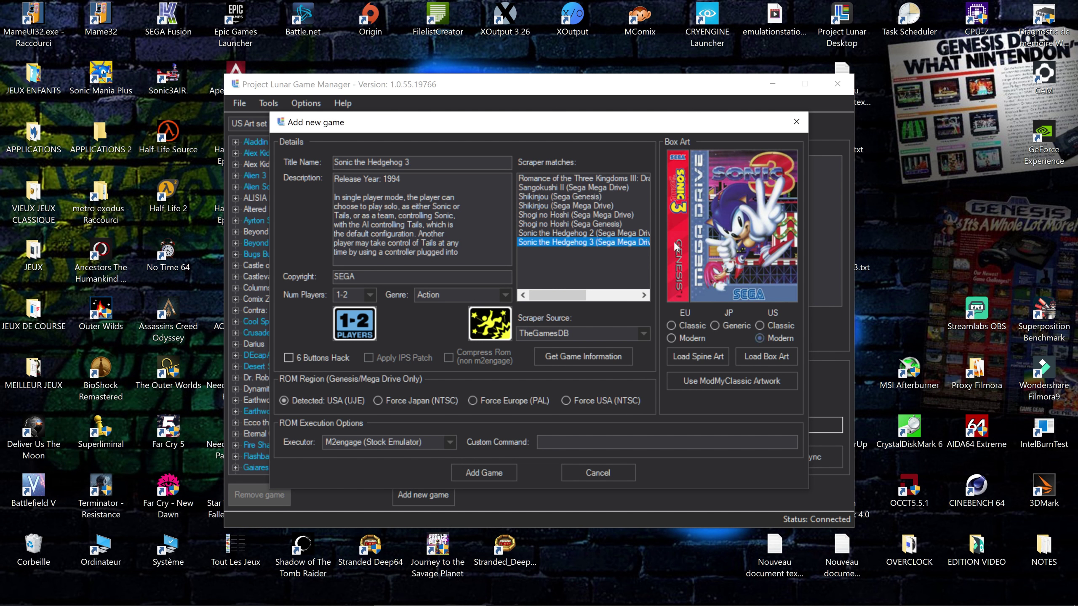
{"action": "left_click", "coordinate": [767, 358]}
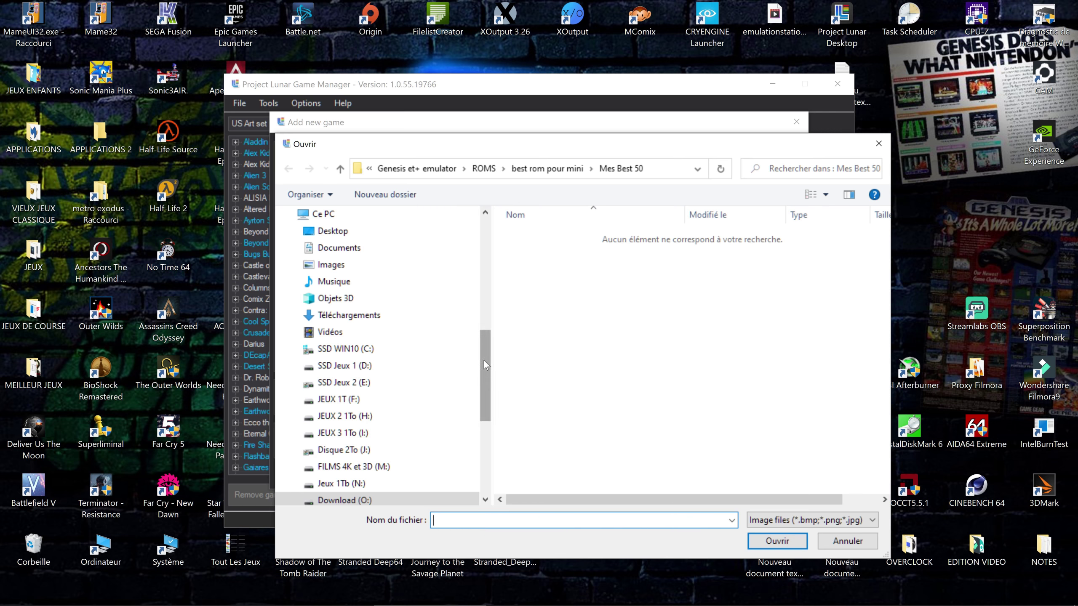
{"action": "left_click", "coordinate": [362, 264]}
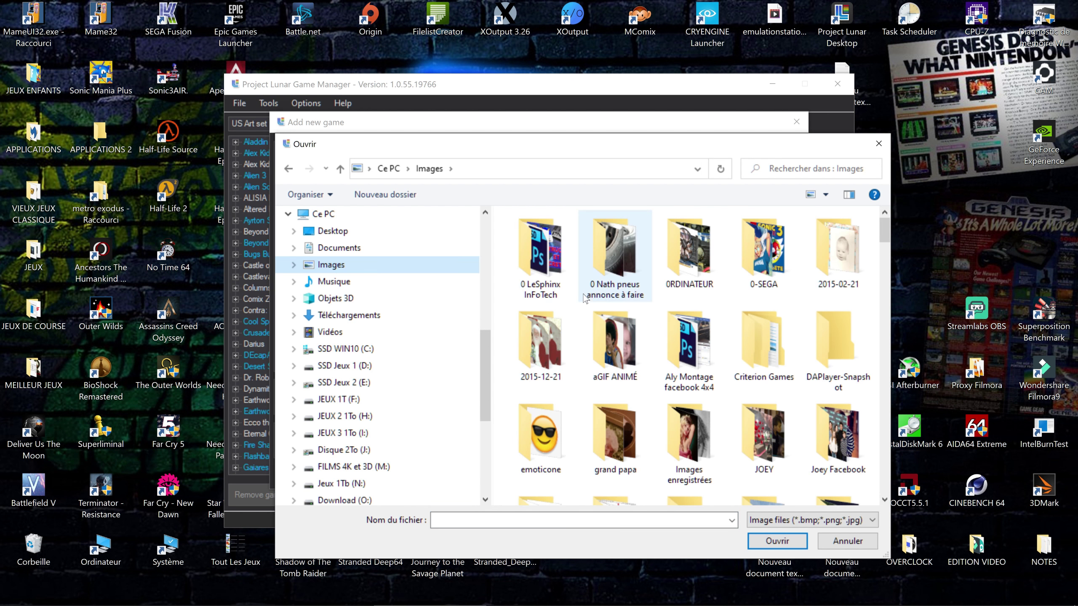
{"action": "double_click", "coordinate": [766, 266]}
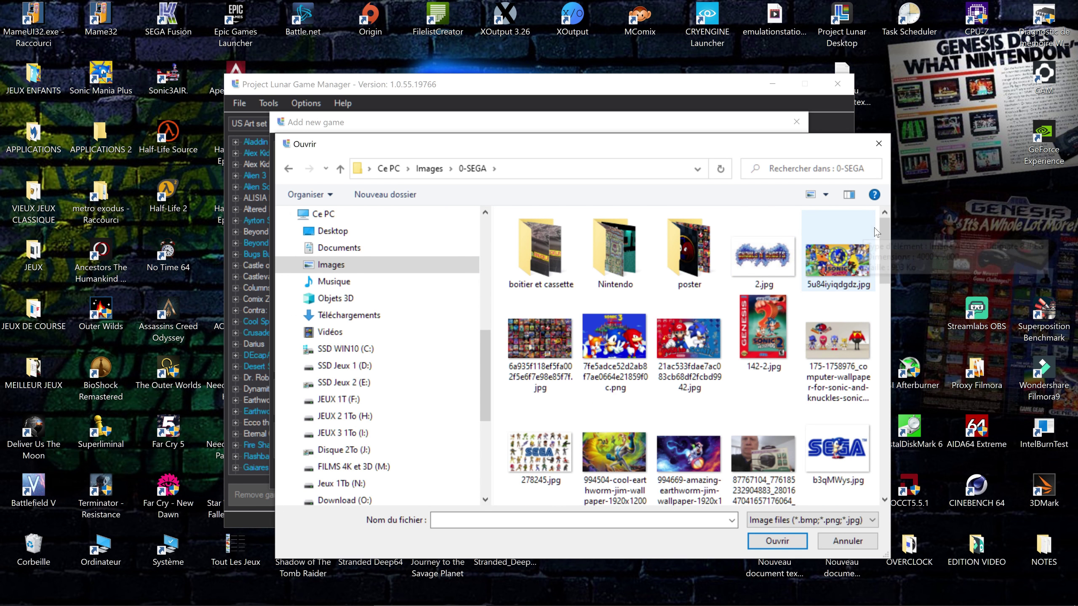
{"action": "left_click_drag", "start_coordinate": [880, 233], "coordinate": [878, 400]}
{"action": "left_click", "coordinate": [691, 379]}
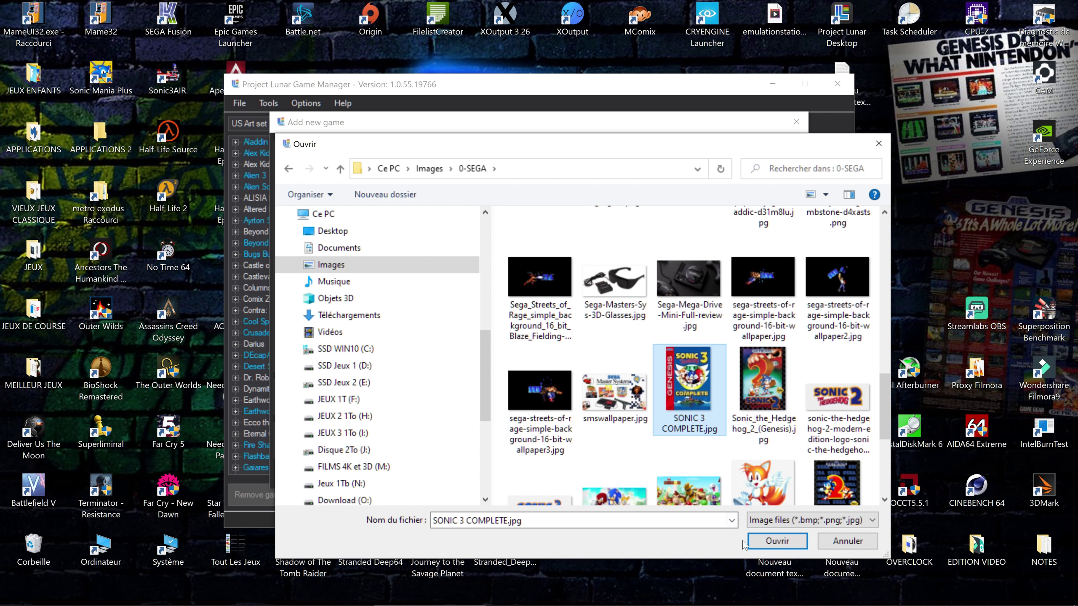
{"action": "left_click", "coordinate": [768, 542]}
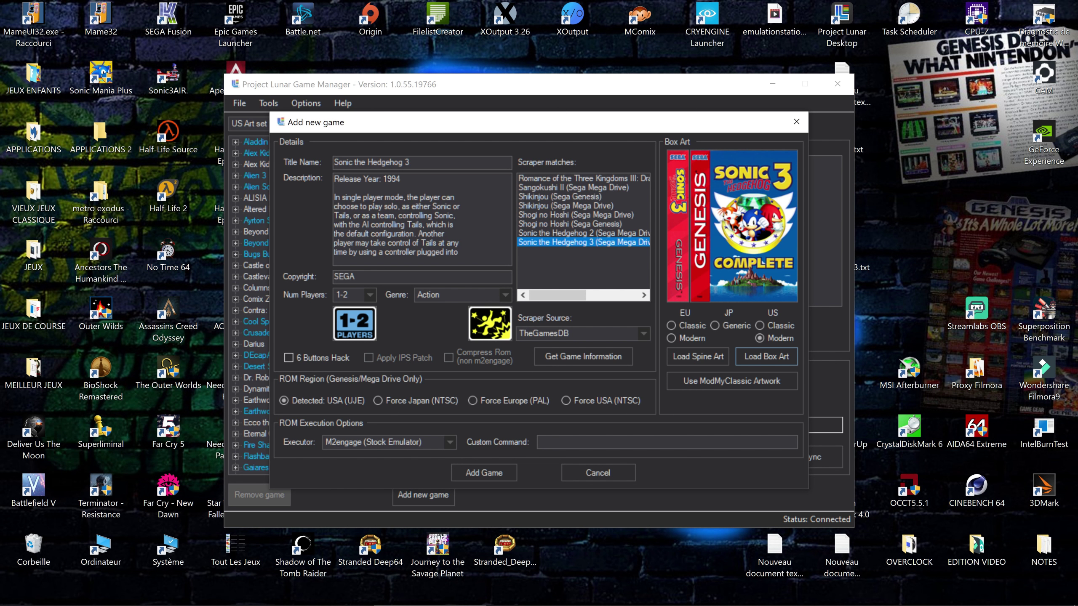
Change the game's title name to "Sonic 3 Vomplete".
{"action": "left_click", "coordinate": [407, 161]}
{"action": "key", "text": "BackSpace"}
{"action": "key", "text": "BackSpace"}
{"action": "key", "text": "BackSpace"}
{"action": "key", "text": "BackSpace"}
{"action": "key", "text": "BackSpace"}
{"action": "key", "text": "BackSpace"}
{"action": "key", "text": "BackSpace"}
{"action": "key", "text": "BackSpace"}
{"action": "key", "text": "BackSpace"}
{"action": "key", "text": "BackSpace"}
{"action": "key", "text": "BackSpace"}
{"action": "key", "text": "BackSpace"}
{"action": "key", "text": "BackSpace"}
{"action": "type", "text": "Vomplete"}
Set the release year in the game's description to 2013, keeping a blank line beneath it.
{"action": "left_click", "coordinate": [401, 179]}
{"action": "key", "text": "shift+Left"}
{"action": "key", "text": "shift+Left"}
{"action": "key", "text": "shift+Left"}
{"action": "key", "text": "shift+Left"}
{"action": "type", "text": "2"}
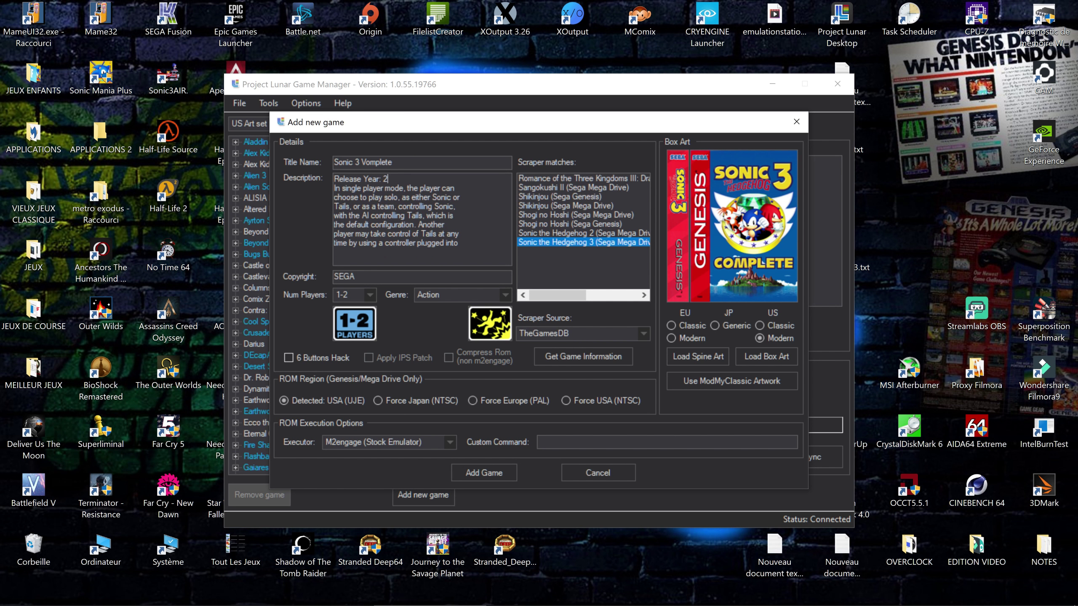
{"action": "type", "text": "013"}
{"action": "key", "text": "Return"}
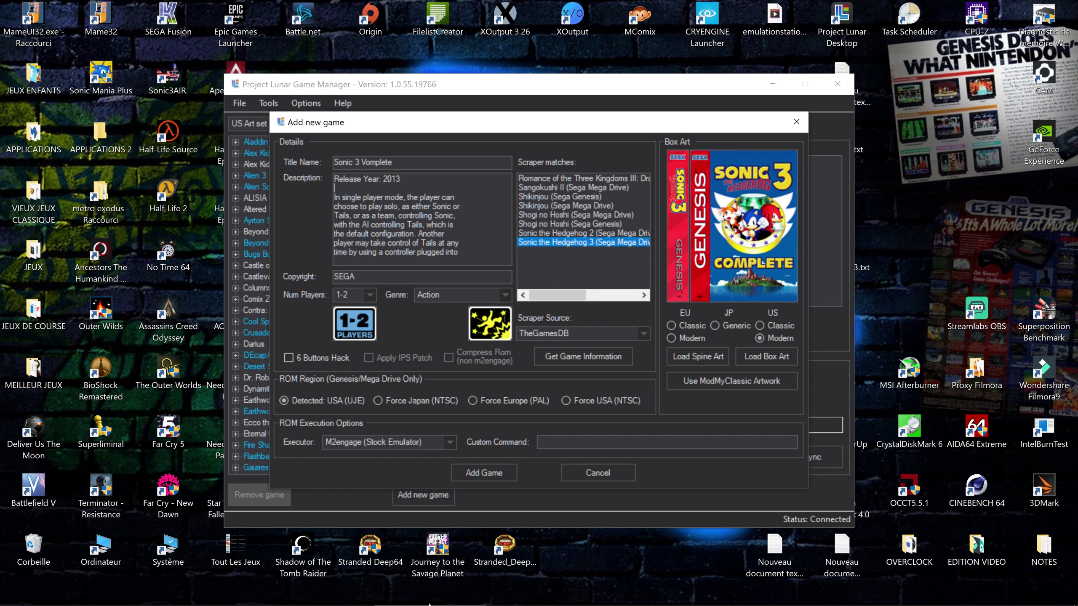
Switch to the browser's Sonic Retro page and copy the Sonic 3 Complete introduction up to "close cousin of the PC".
{"action": "mouse_move", "coordinate": [425, 603]}
{"action": "mouse_move", "coordinate": [390, 601]}
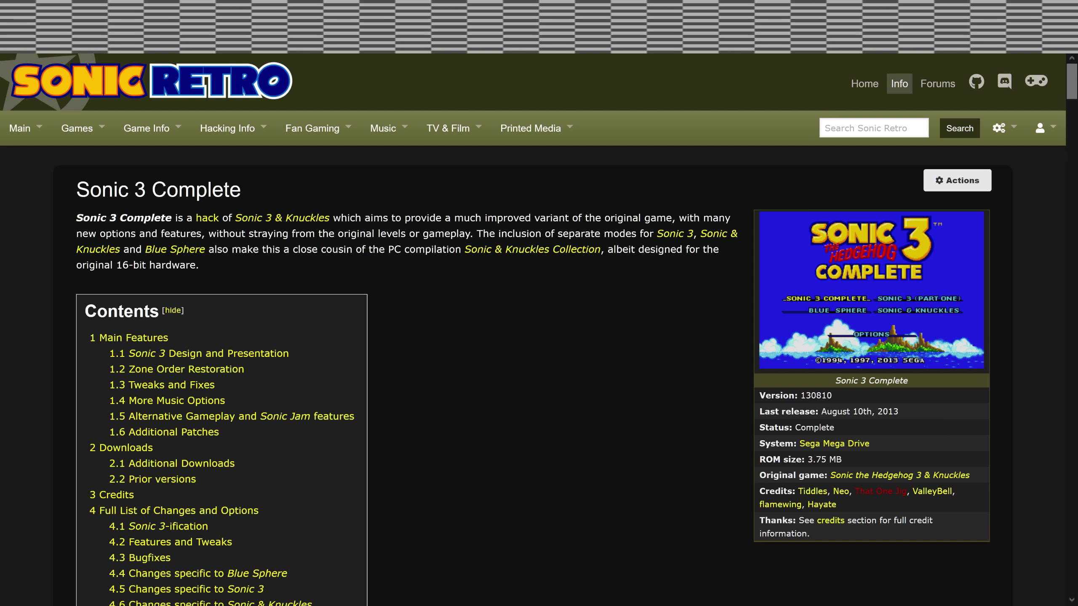
{"action": "scroll", "coordinate": [539, 297], "scroll_direction": "down", "scroll_amount": 1}
{"action": "left_click_drag", "start_coordinate": [76, 167], "coordinate": [399, 199]}
{"action": "right_click", "coordinate": [358, 196]}
{"action": "left_click", "coordinate": [373, 204]}
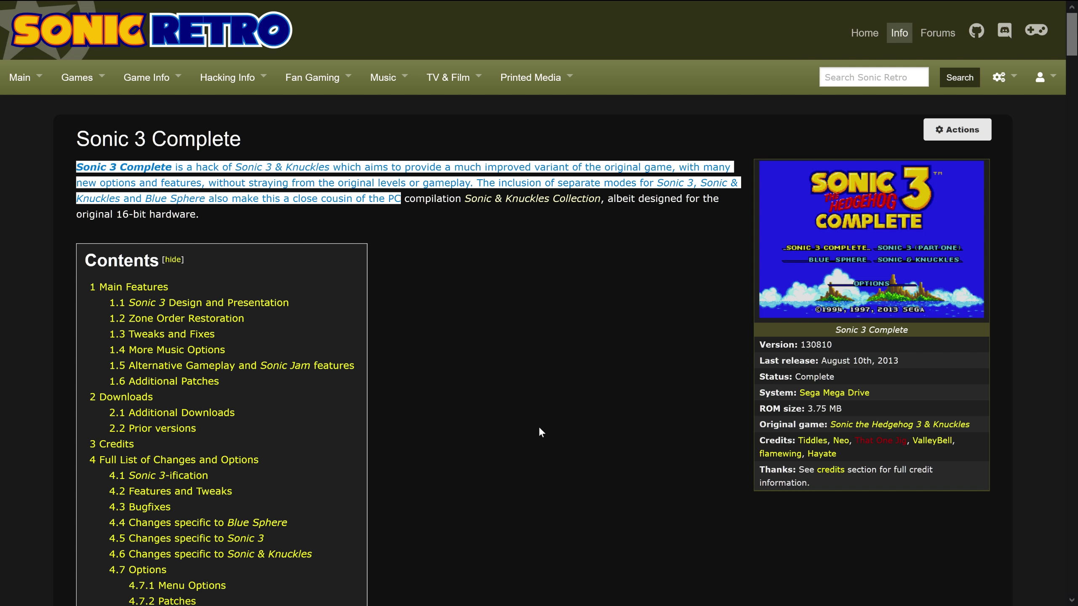
Return to Project Lunar and replace the description text below the release year with the copied Sonic 3 Complete introduction.
{"action": "key", "text": "alt+Tab"}
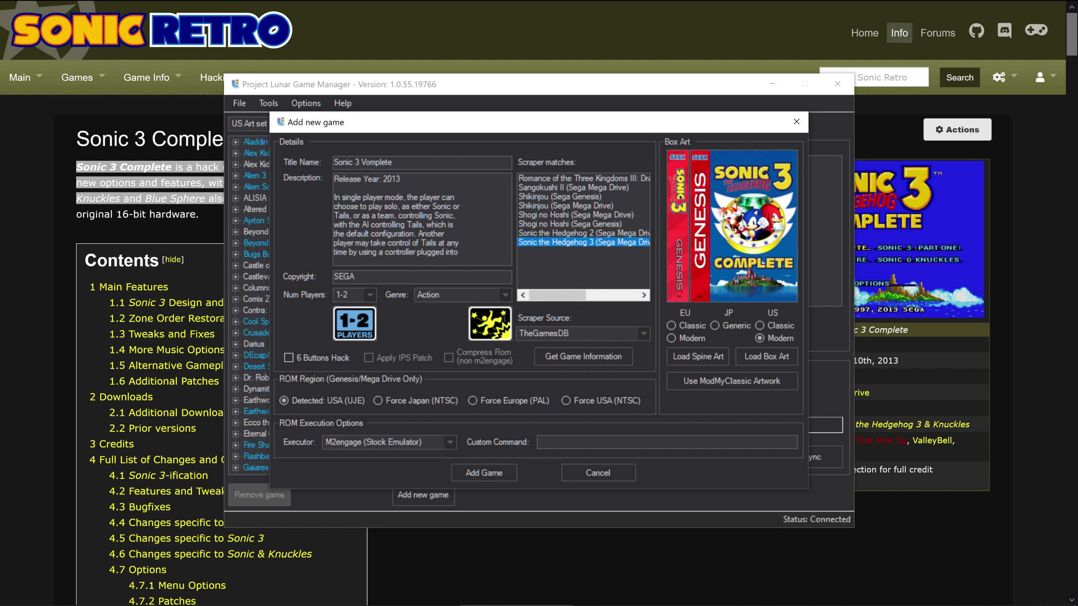
{"action": "left_click_drag", "start_coordinate": [459, 252], "coordinate": [329, 199]}
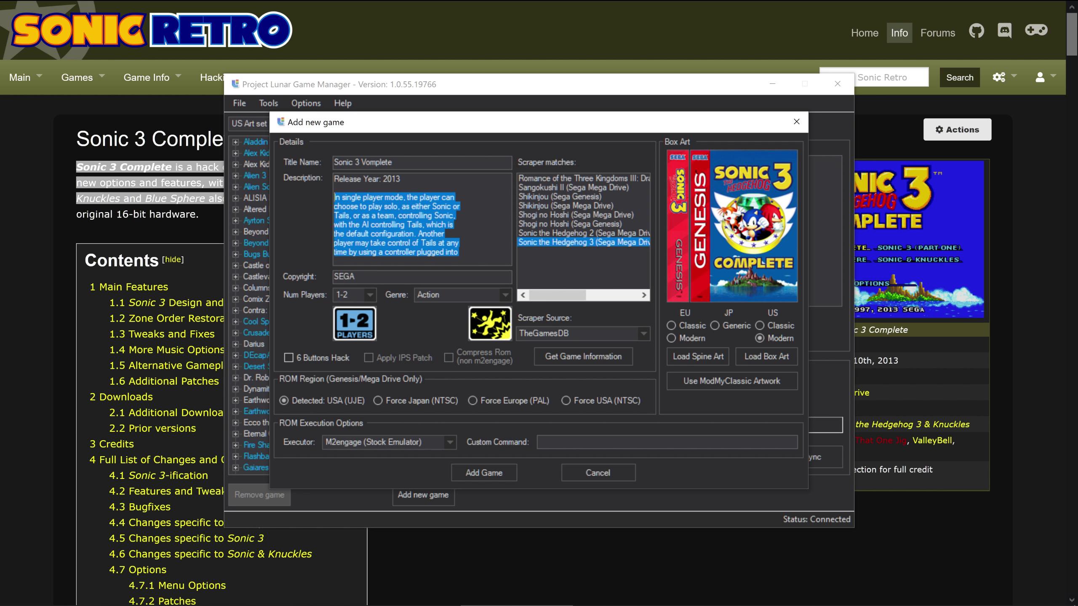
{"action": "right_click", "coordinate": [363, 211]}
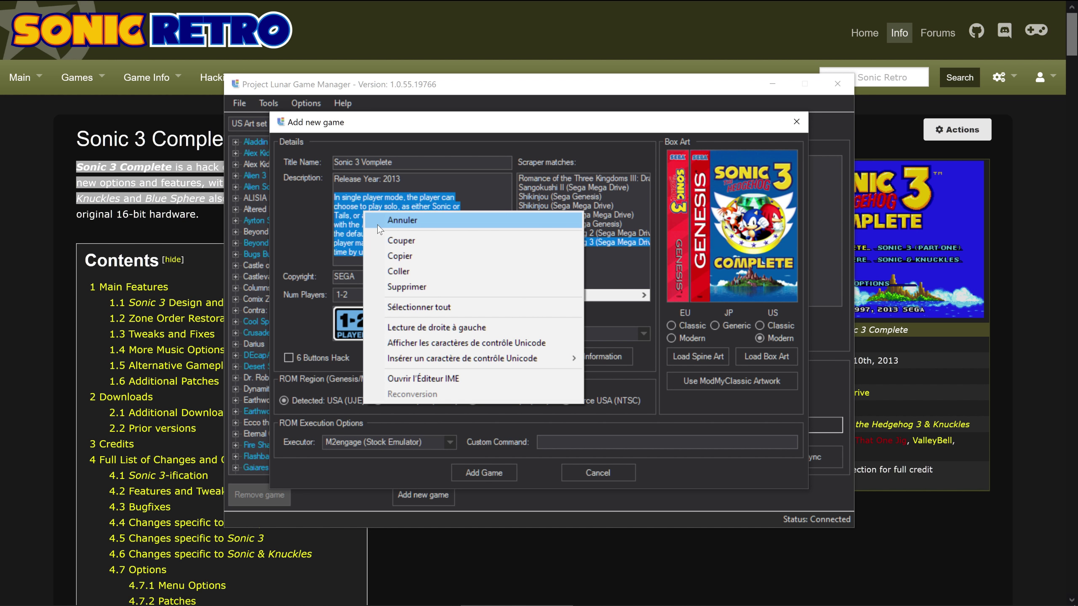
{"action": "left_click", "coordinate": [399, 271]}
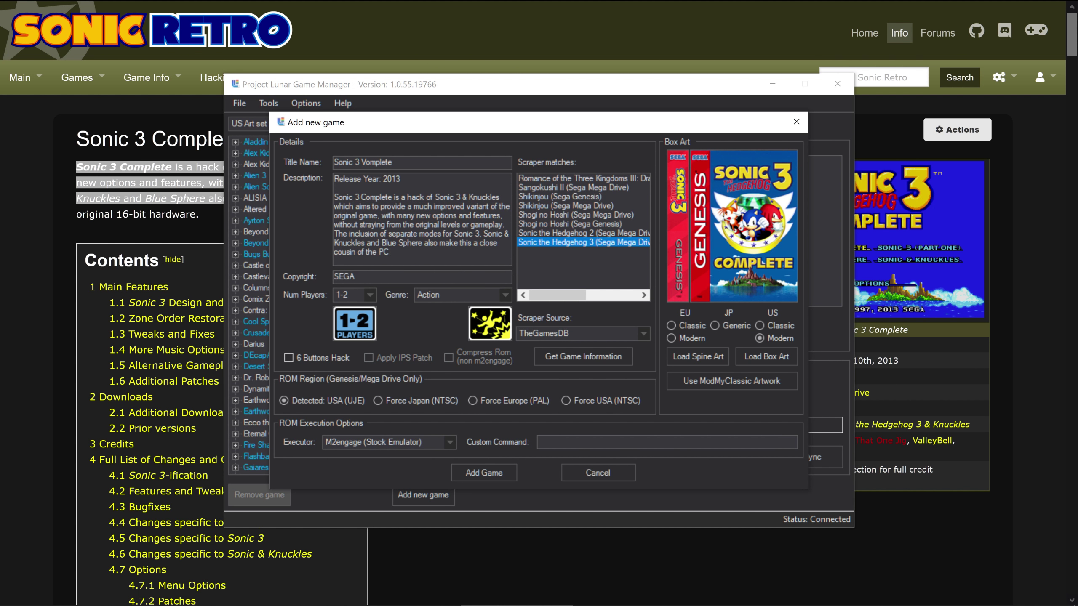